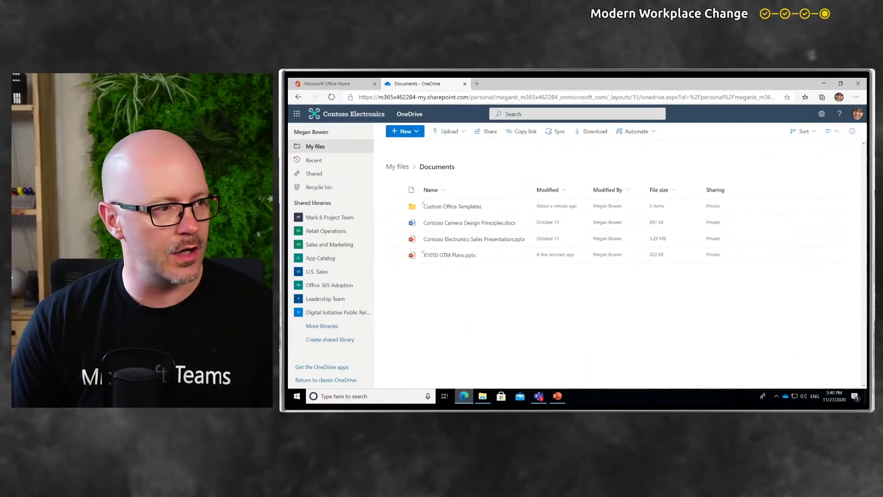
Look through the Go to Market Plan folder in My files and return to the Documents folder.
left_click(313, 146)
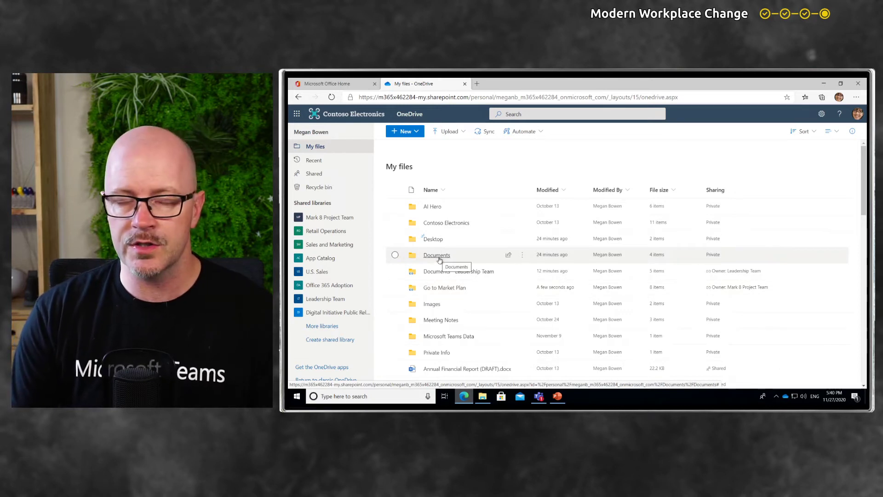
left_click(449, 288)
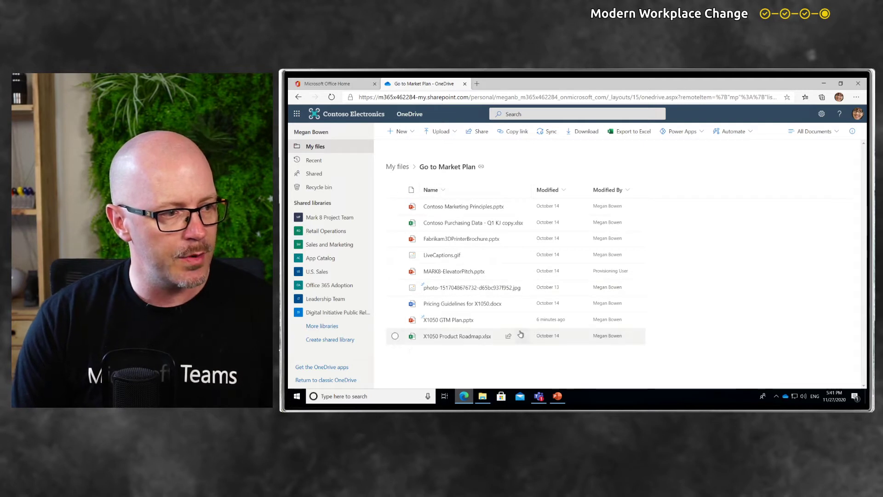
left_click(313, 151)
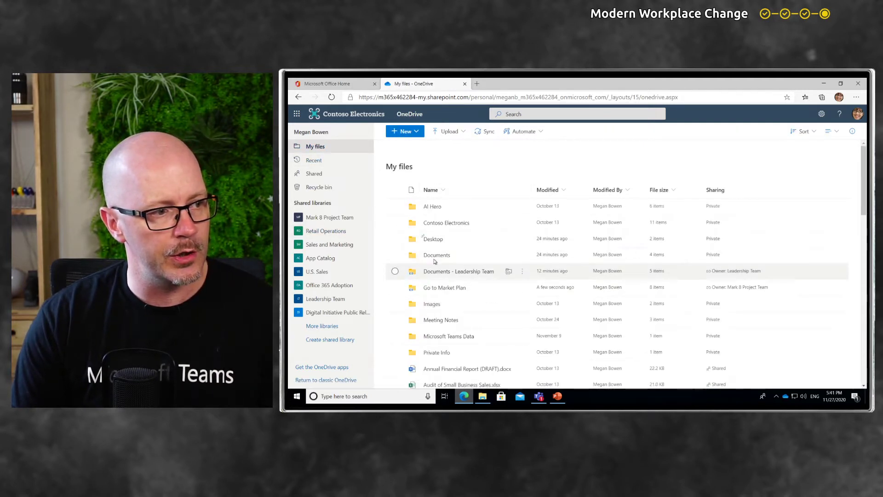
left_click(434, 256)
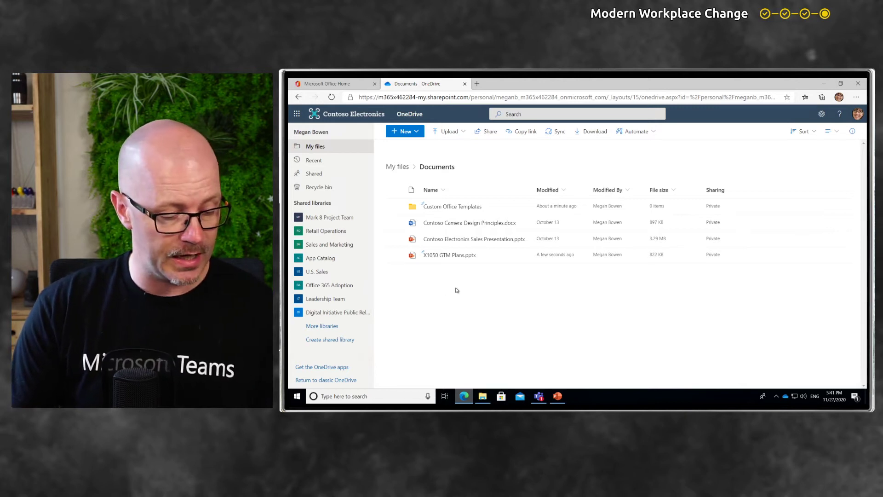
Switch to PowerPoint, try restricting the X1050 GTM Plans sharing link to specific people with editing allowed, and close it unsent.
left_click(556, 397)
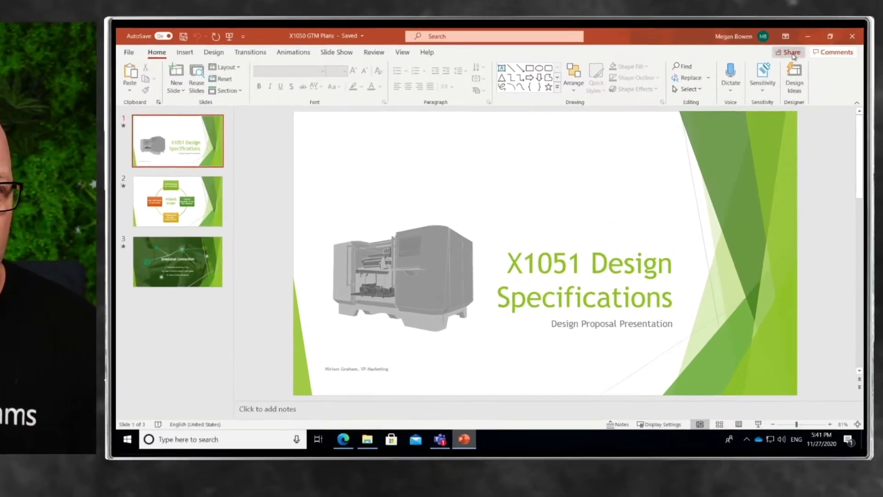
left_click(809, 97)
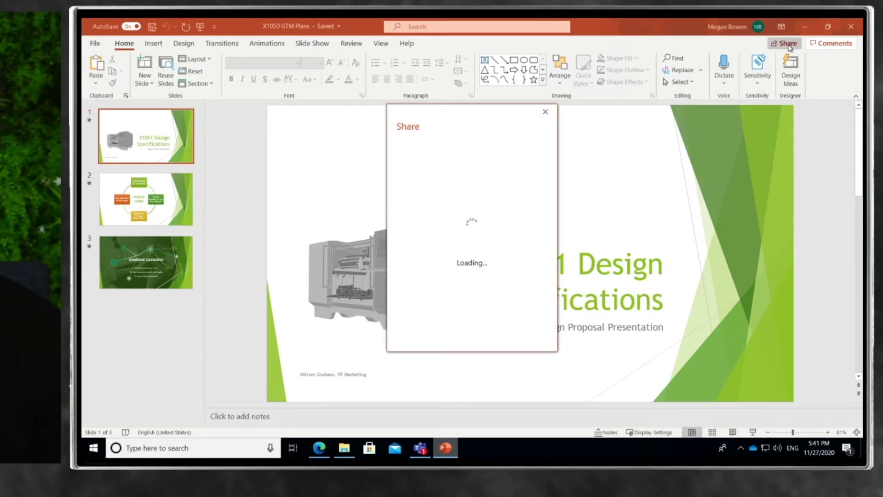
left_click(463, 167)
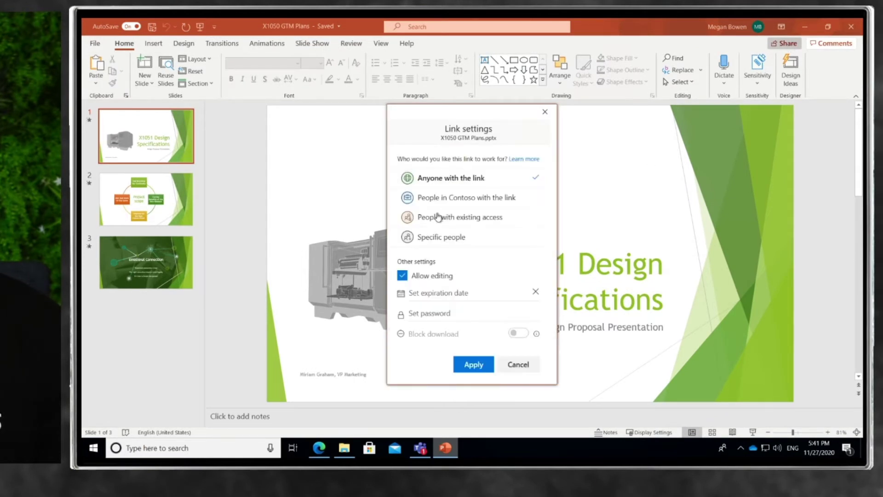
left_click(442, 238)
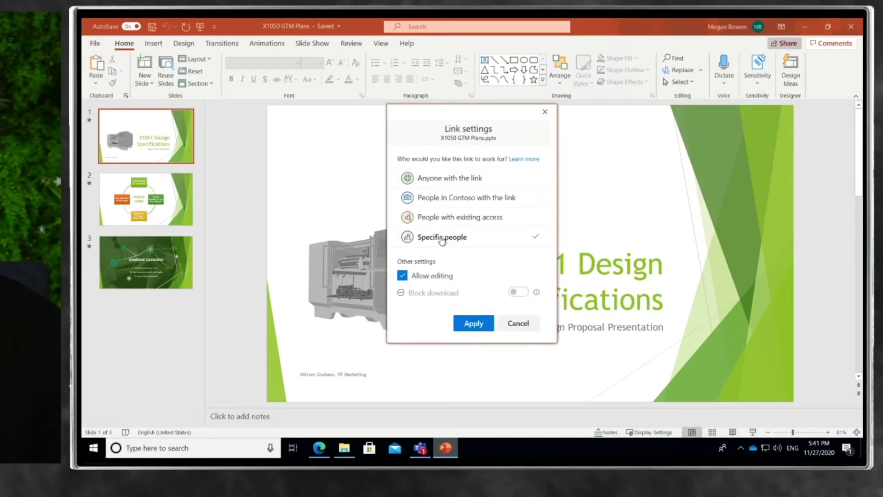
left_click(474, 323)
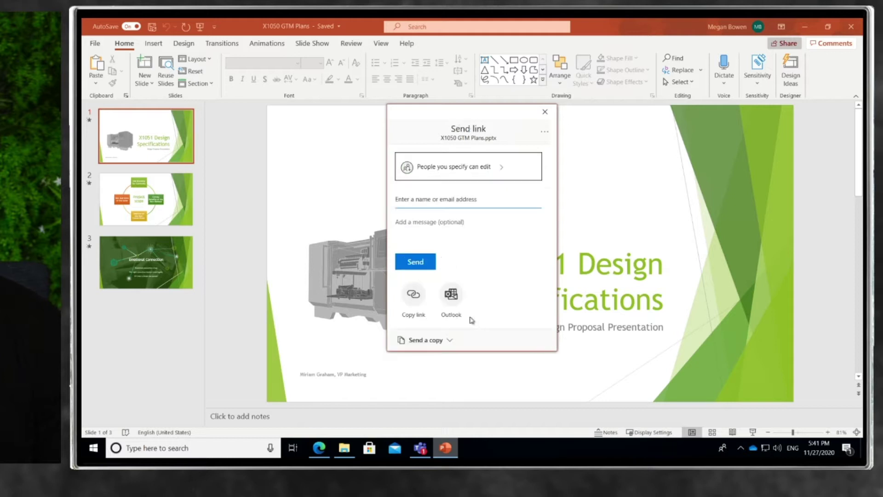
left_click(468, 199)
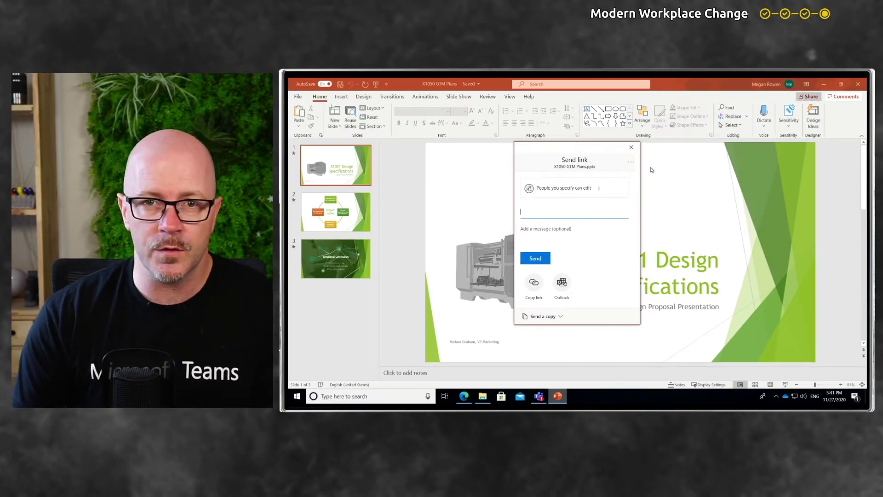
left_click(631, 147)
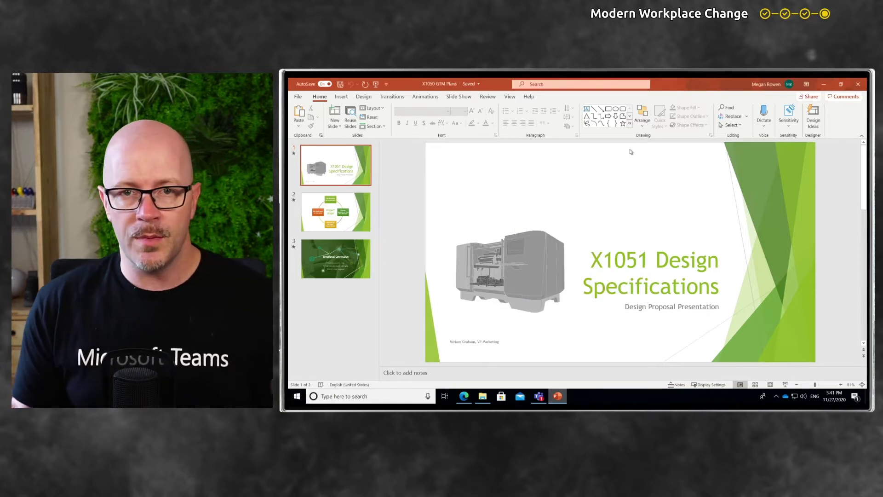
Switch to Teams and open the file attachment options for the current chat.
left_click(539, 396)
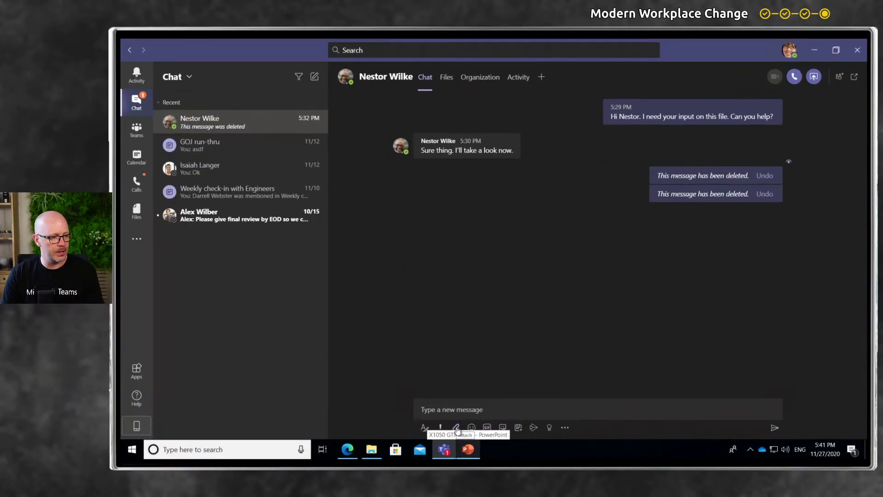
left_click(456, 428)
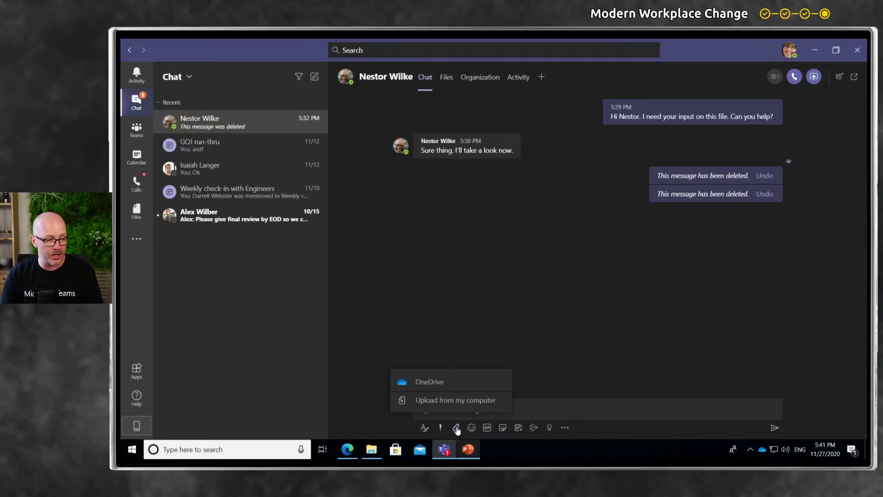
left_click(492, 405)
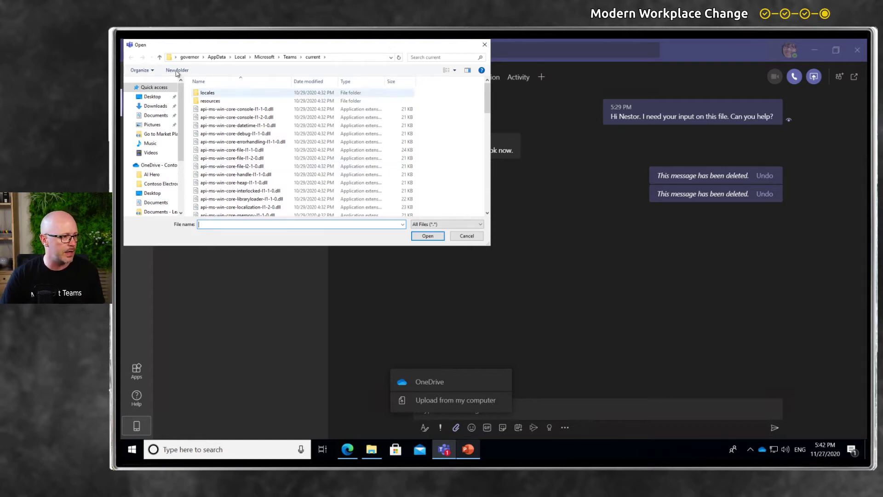
left_click(157, 115)
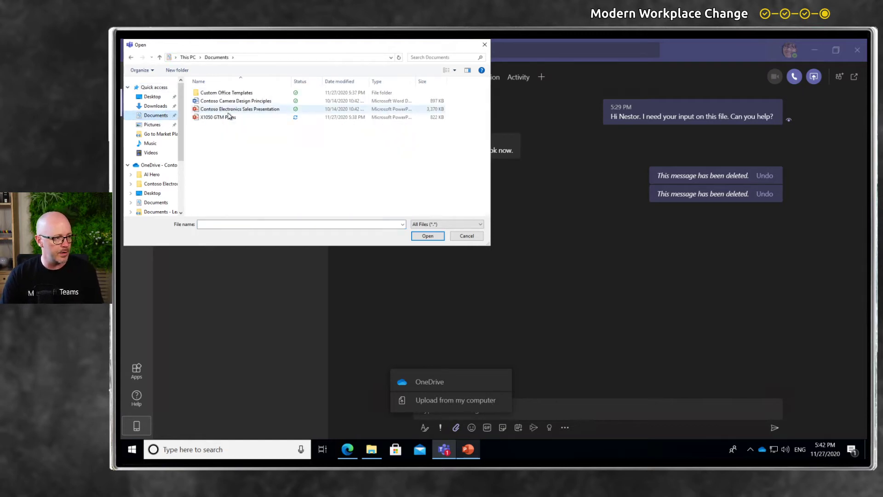
left_click(473, 238)
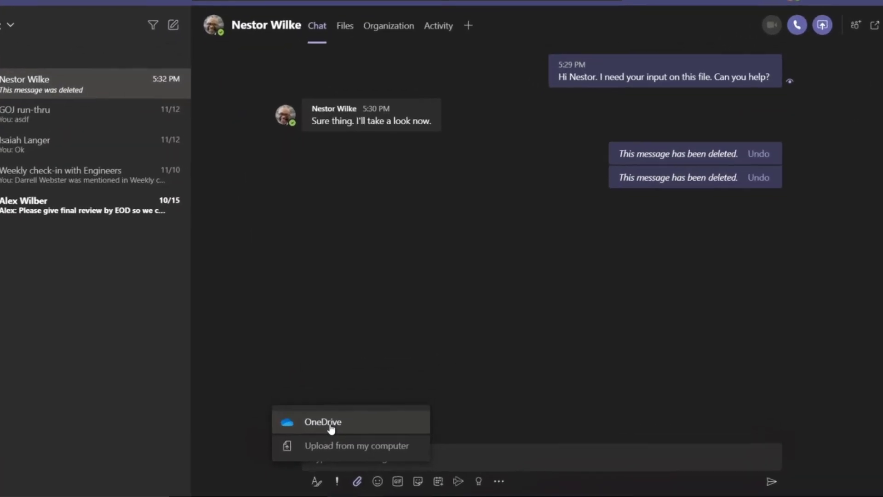
Attach X1050 GTM Plans.pptx from the OneDrive Documents folder to the chat and send it.
left_click(331, 427)
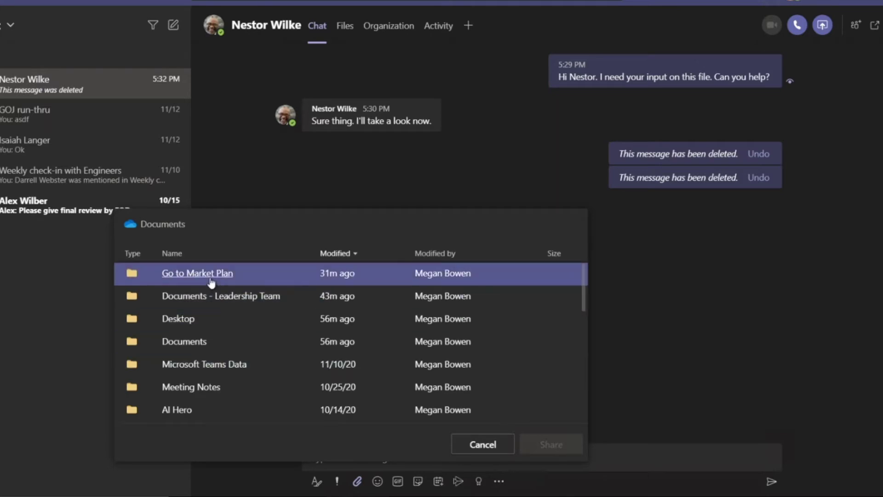
left_click(184, 341)
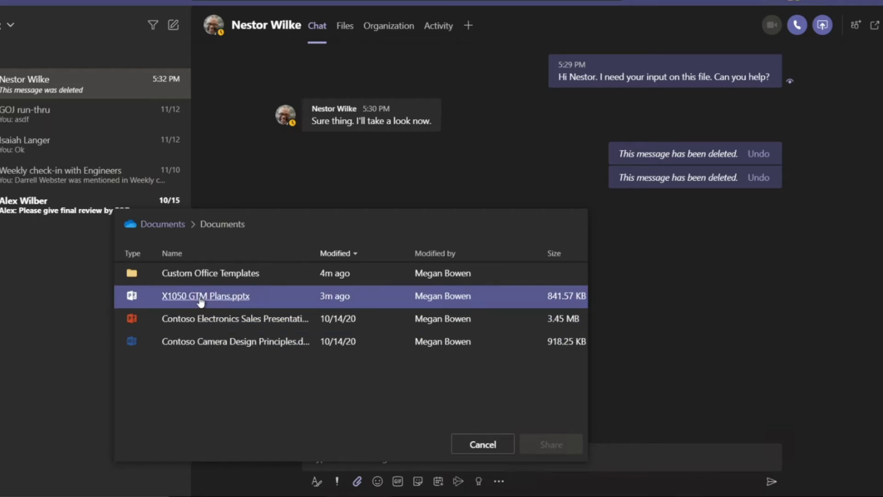
left_click(200, 302)
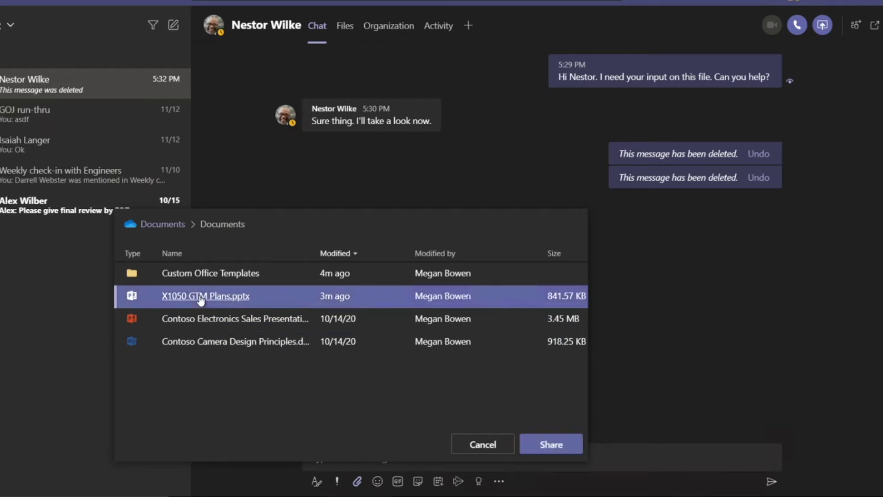
left_click(572, 450)
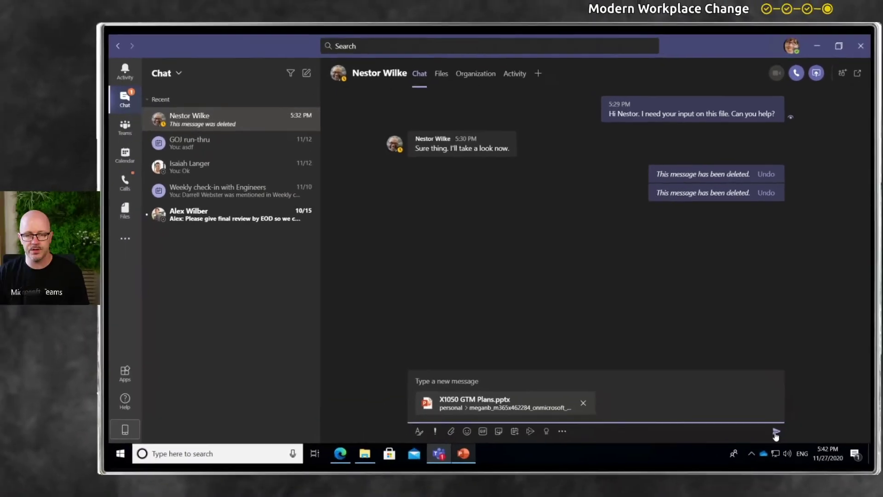
left_click(775, 432)
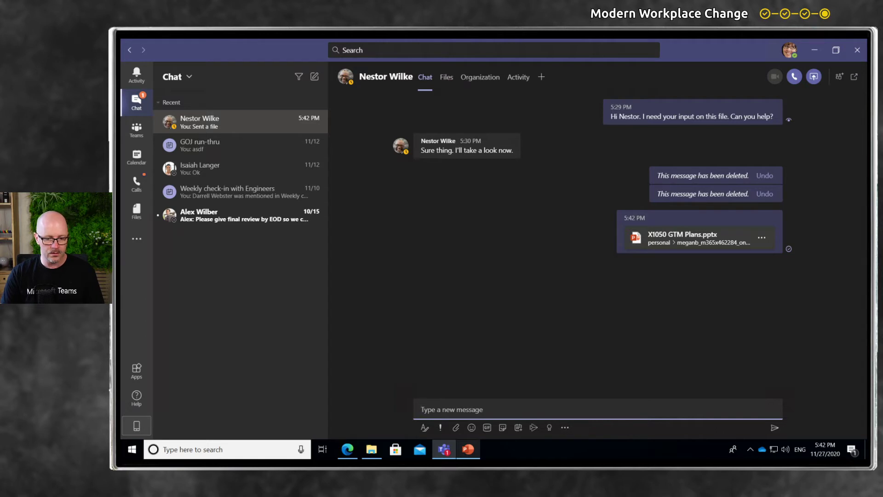
Check the shared X1050 GTM Plans presentation in PowerPoint for co-authoring activity and return to Teams.
left_click(469, 451)
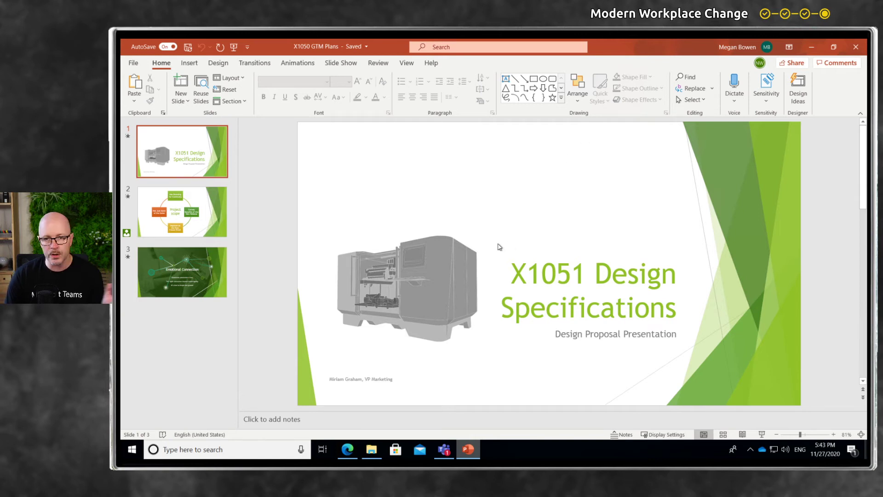
left_click(445, 450)
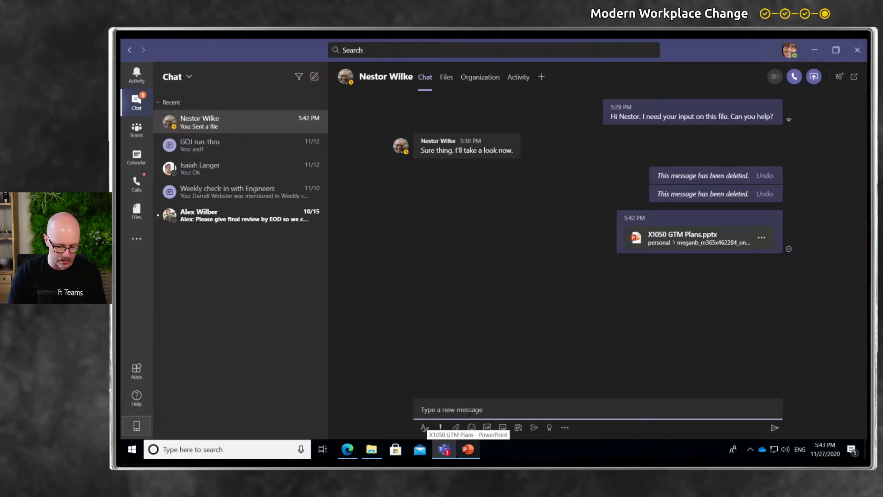
Send the chat message "Are we ready to share with the team?".
type("Are we ")
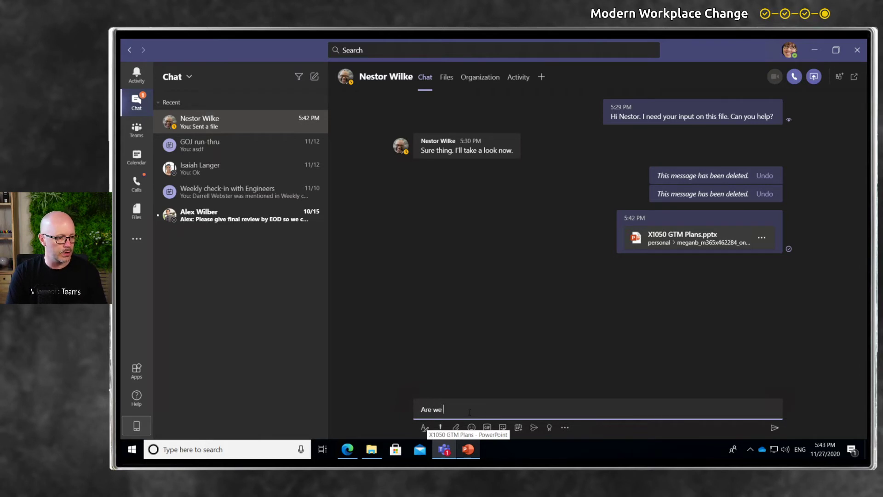
type("ready to sha")
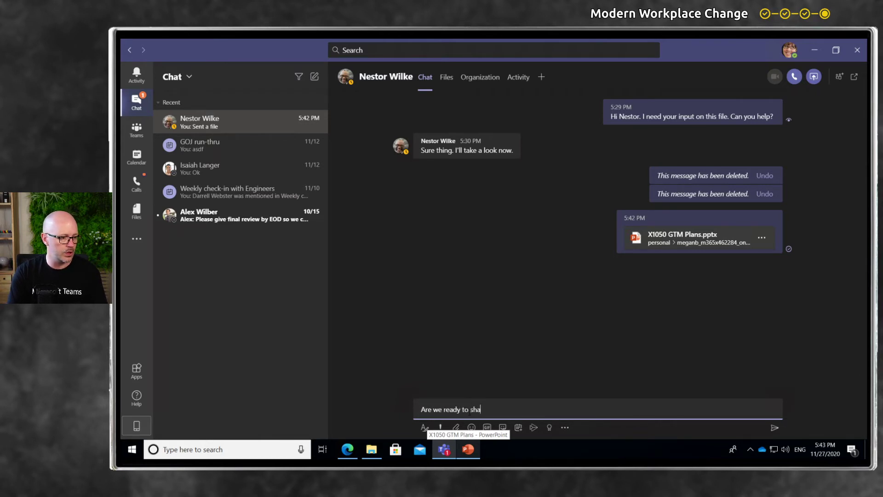
type("re with the team?")
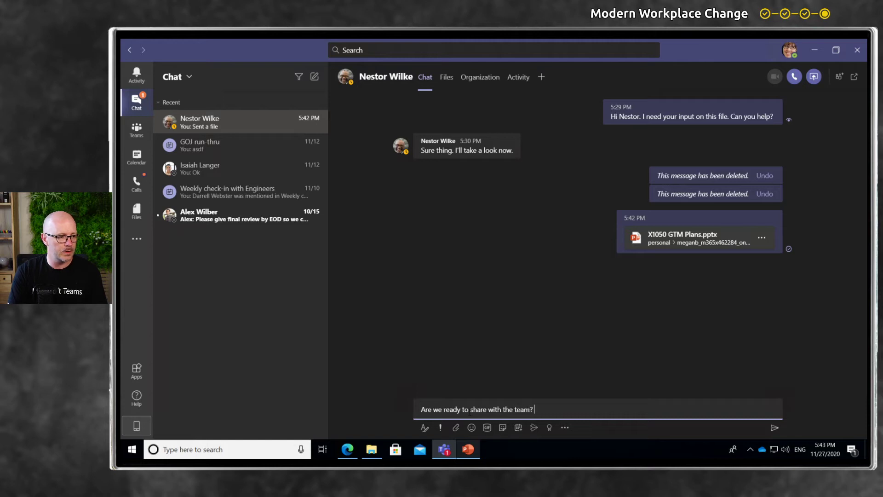
key("Return")
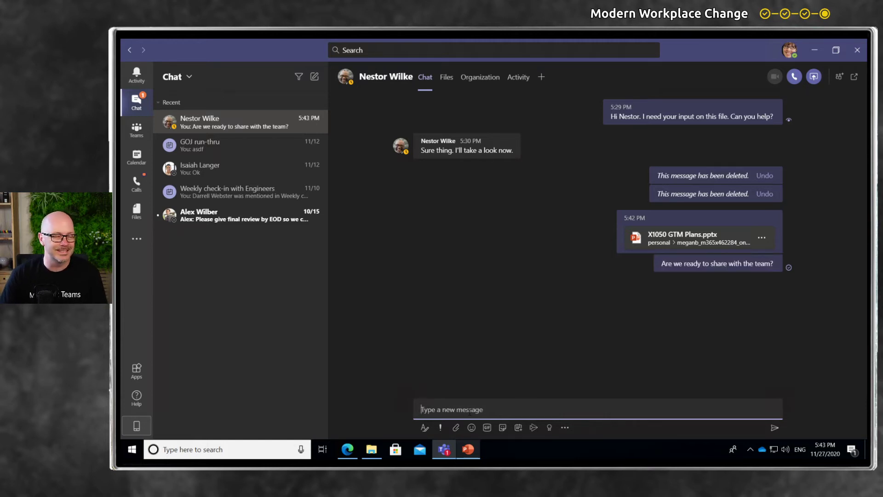
left_click(527, 367)
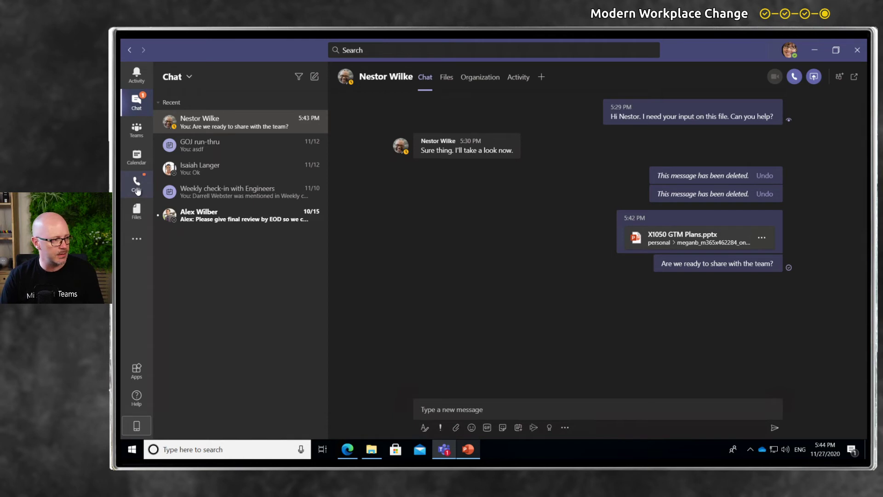
View the recent files and the OneDrive cloud storage in the Teams Files area.
left_click(137, 210)
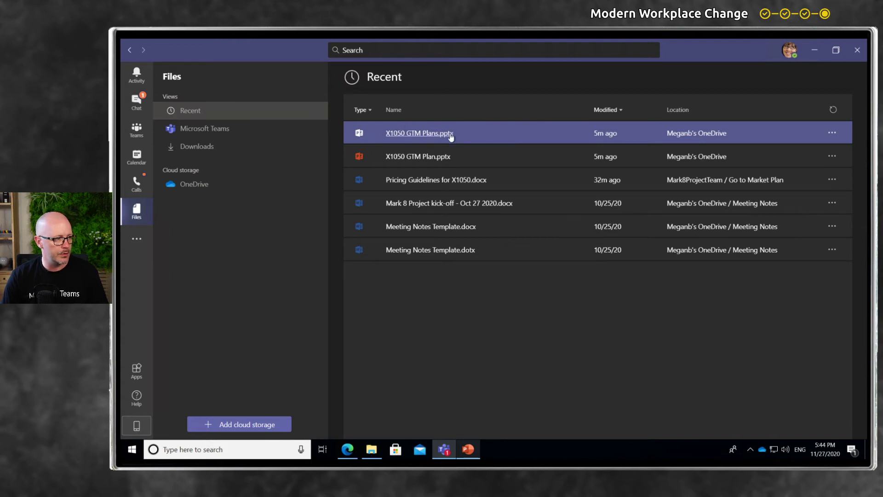
left_click(193, 184)
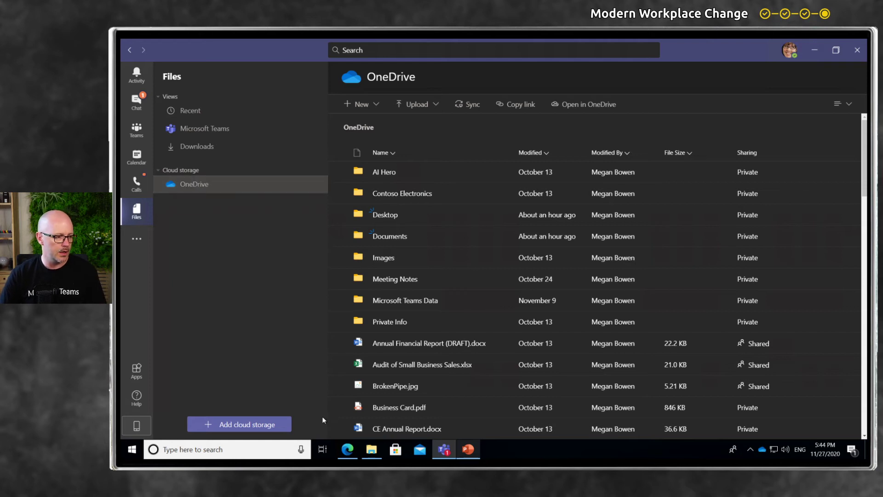
Compare My files in the browser's OneDrive with the Documents folder in File Explorer, inspect X1050 GTM Plans, and return to Teams.
left_click(346, 451)
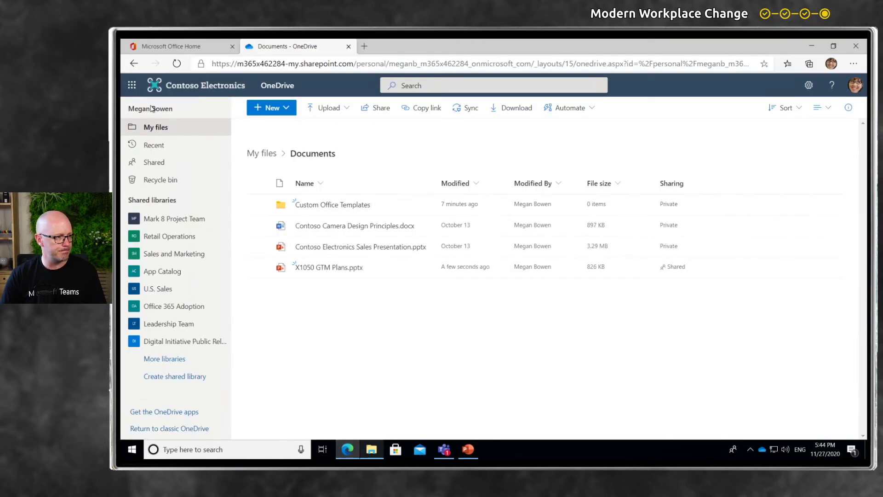
left_click(161, 128)
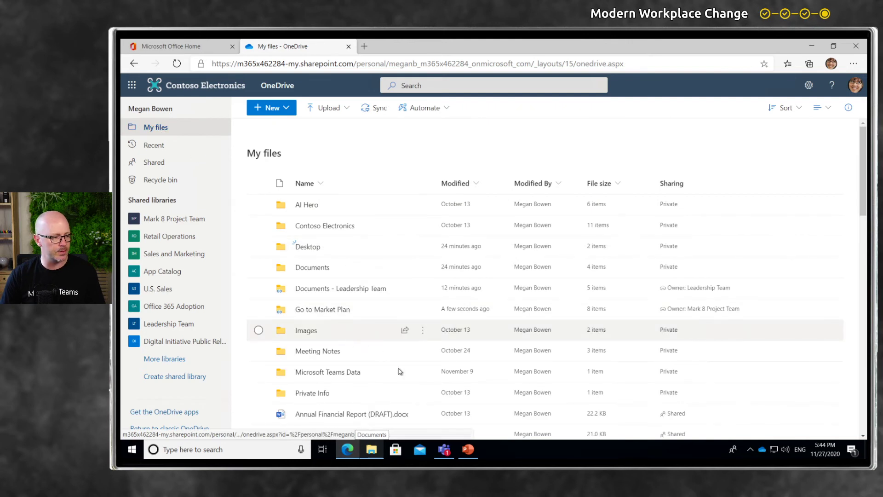
left_click(370, 449)
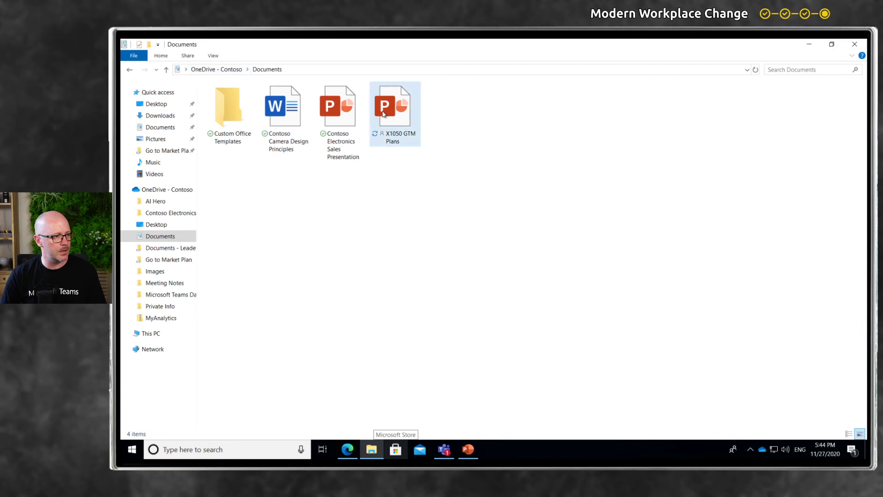
mouse_move(387, 102)
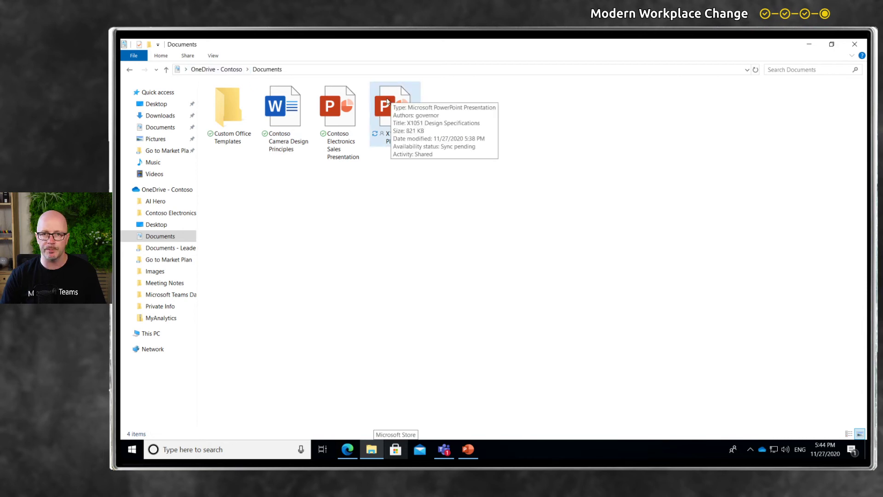
left_click(444, 449)
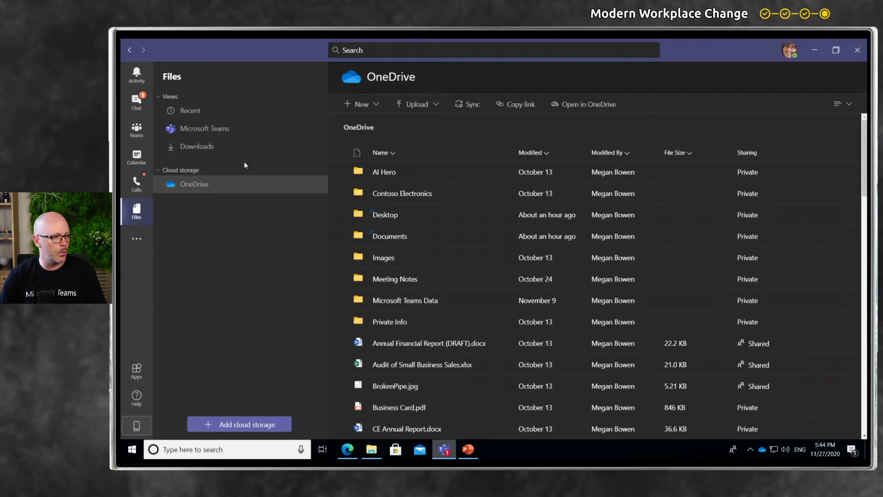
Open the OneDrive Documents folder in the Teams Files area and close the X1050 GTM Plans presentation in PowerPoint.
left_click(403, 238)
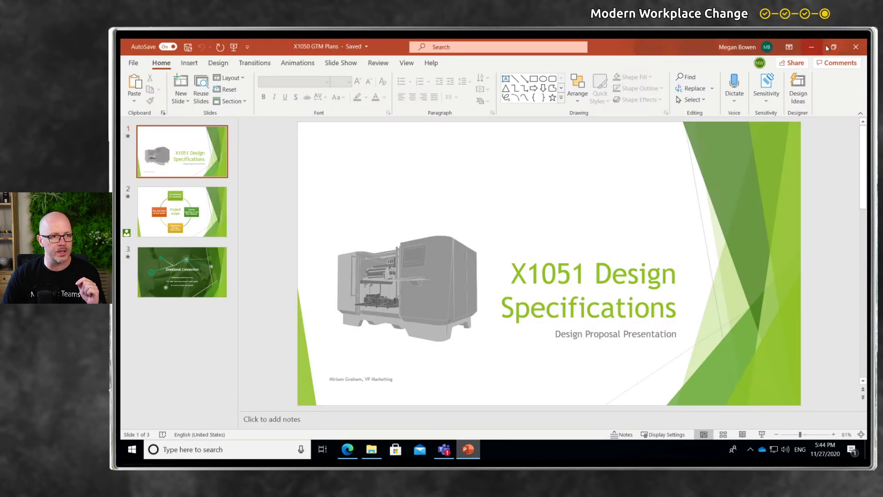
left_click(856, 47)
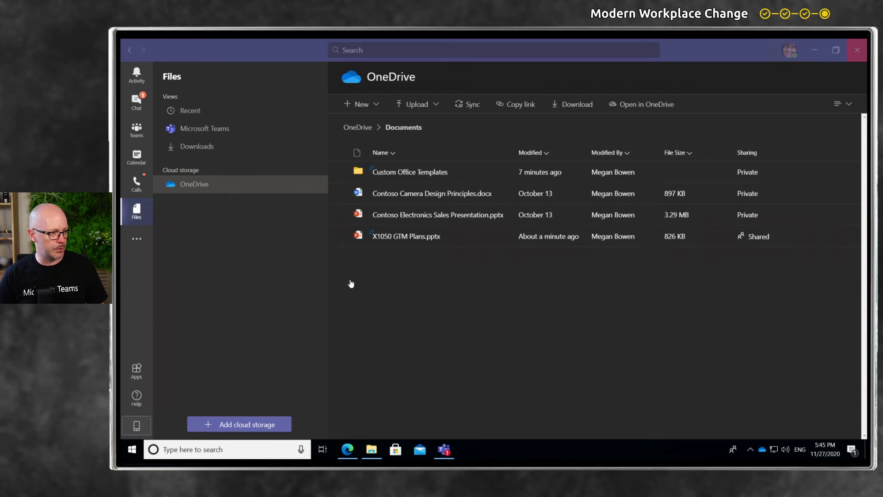
Move X1050 GTM Plans.pptx from the OneDrive Documents folder to the Go to Market Plan channel of the Mark 8 Project Team.
left_click(341, 236)
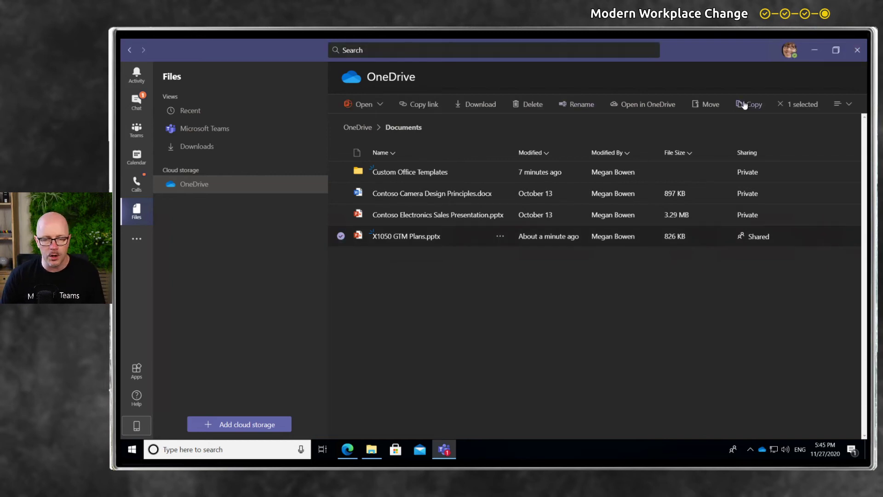
left_click(707, 104)
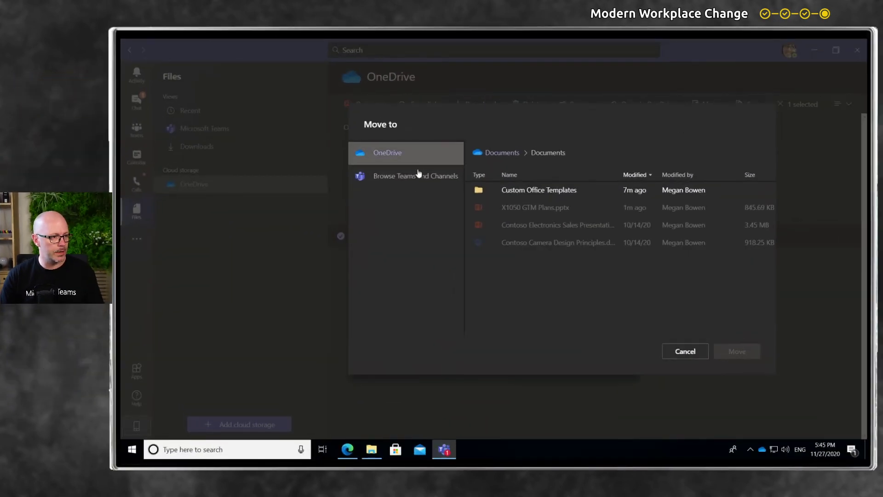
left_click(419, 174)
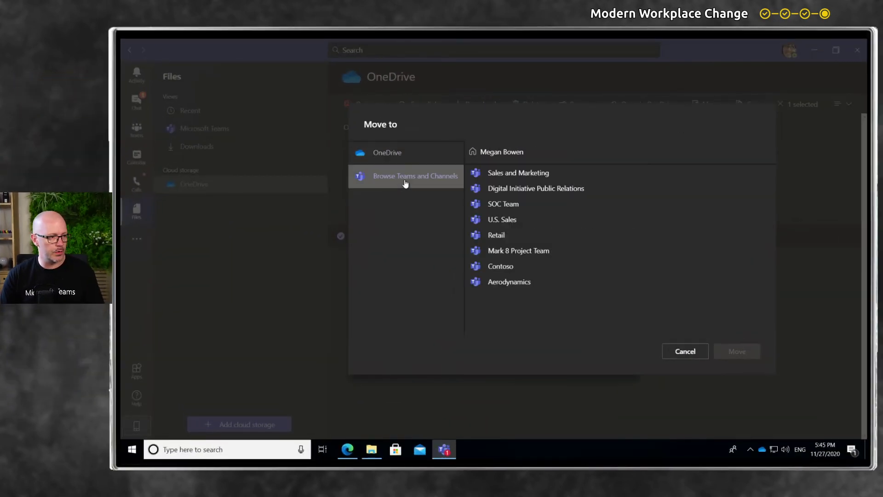
left_click(533, 253)
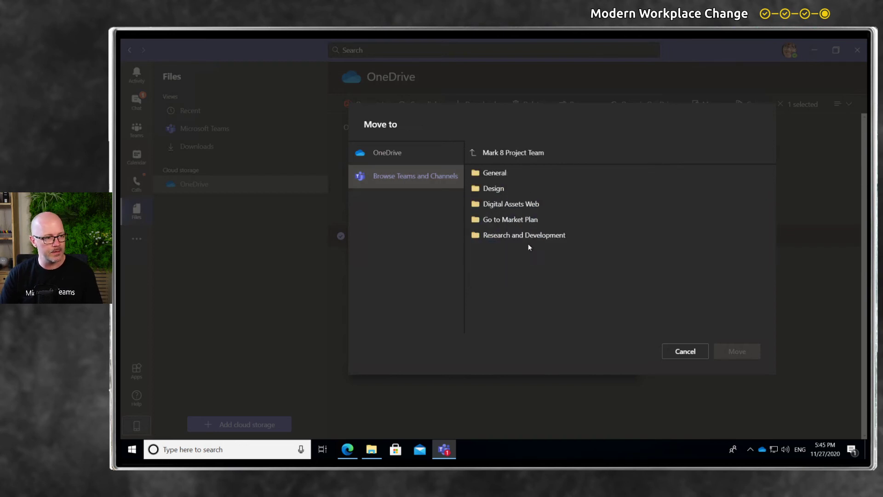
left_click(513, 220)
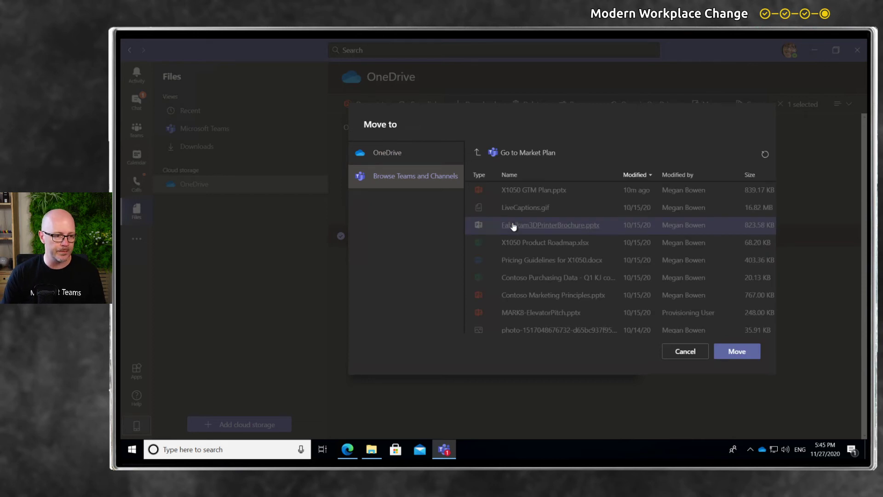
left_click(736, 356)
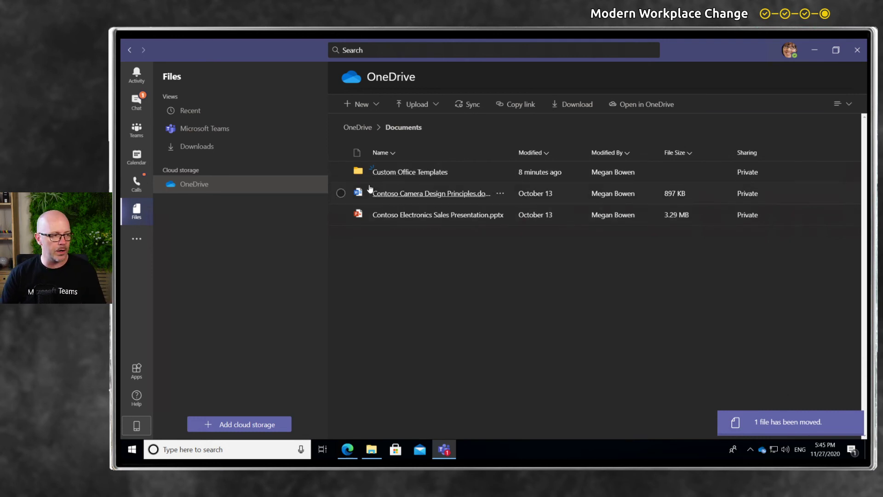
Check the Go to Market Plan channel's files for the moved presentation, view the OneDrive files for comparison, and return to the channel.
left_click(137, 136)
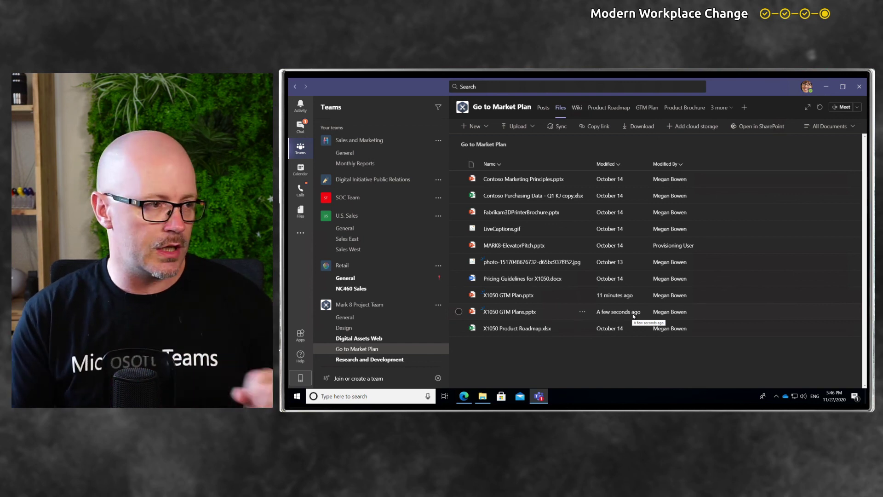
left_click(301, 212)
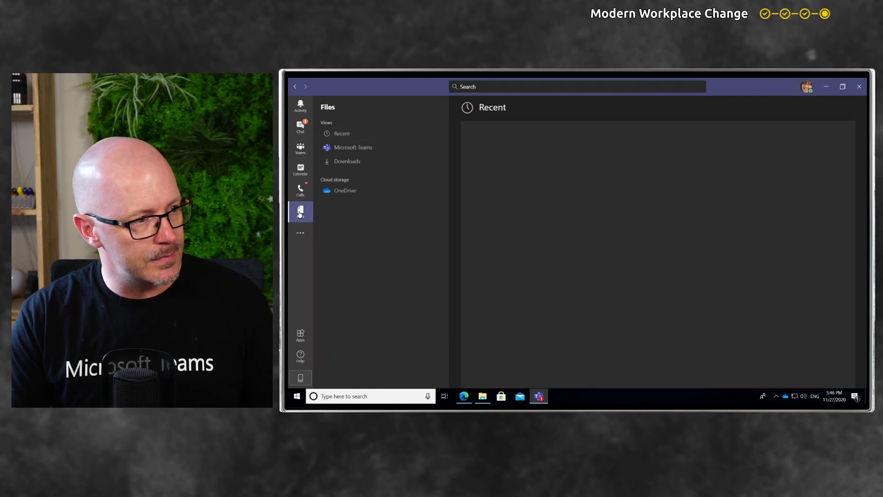
left_click(345, 191)
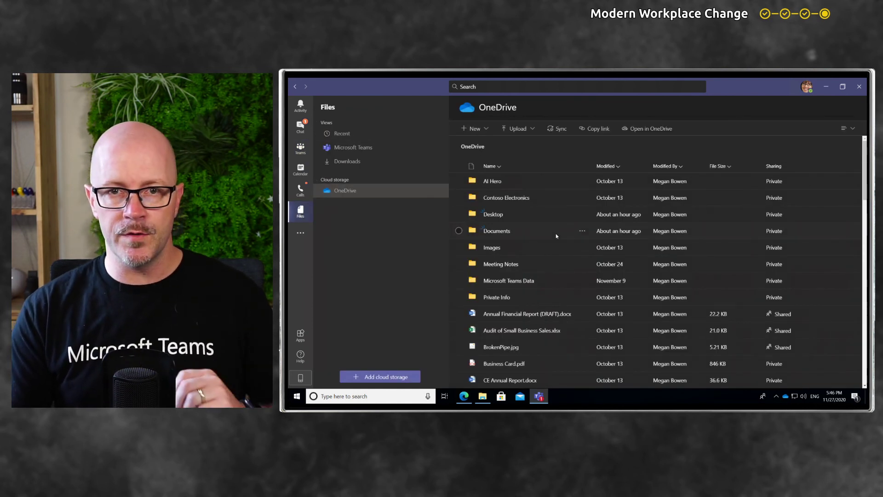
left_click(302, 148)
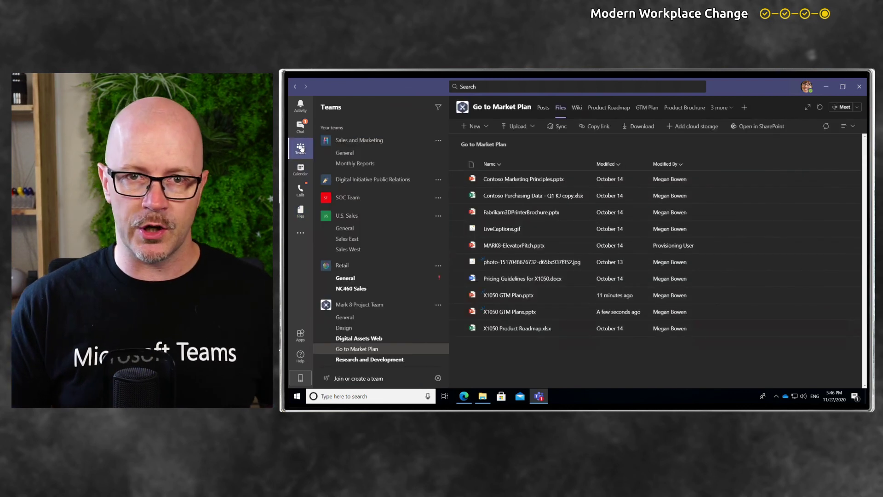